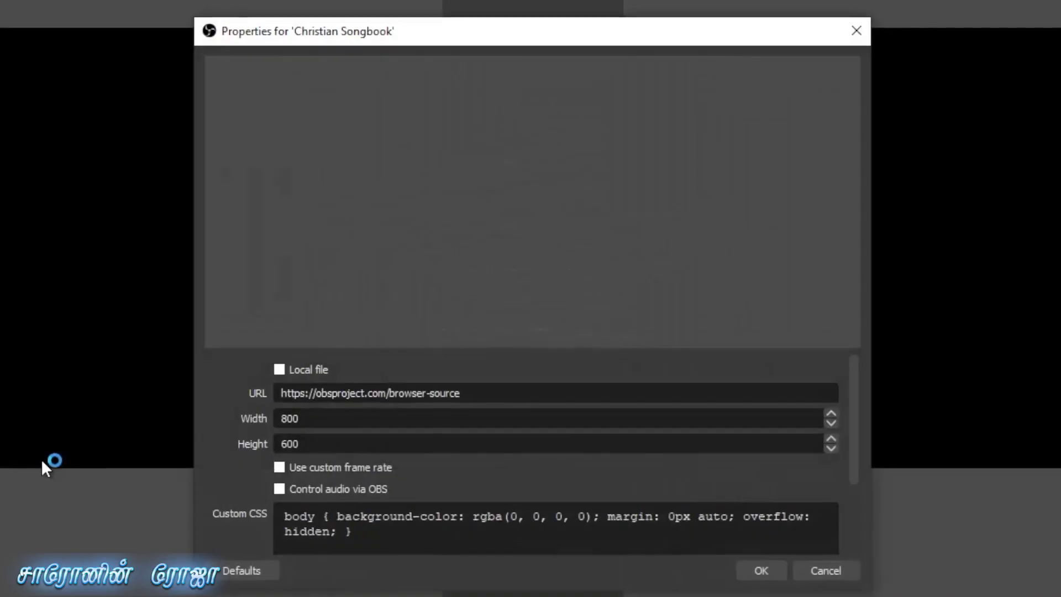
pyautogui.hotkey('ctrl', 'a')
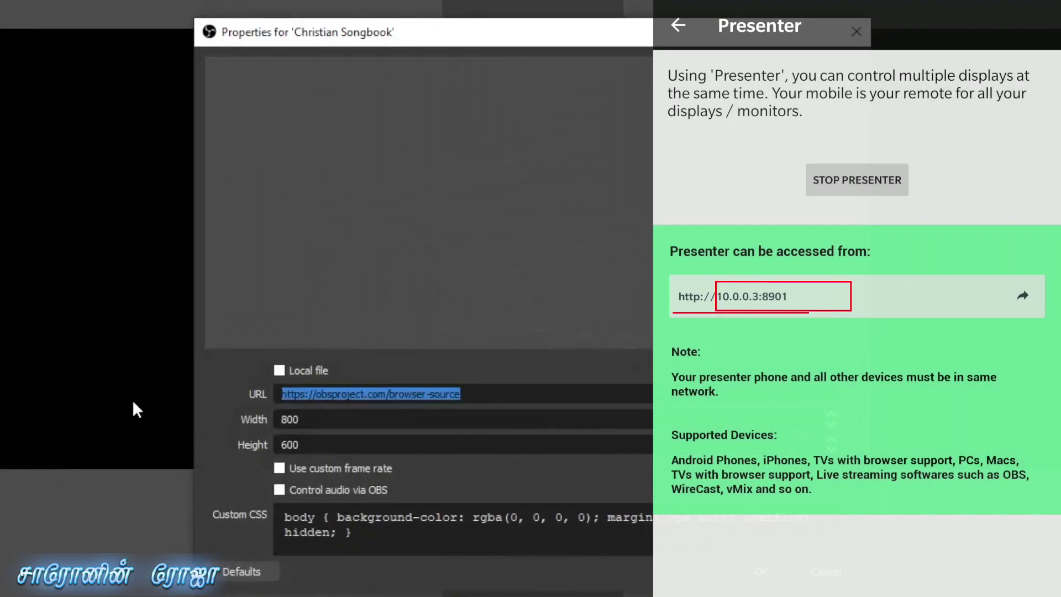
pyautogui.write('http://')
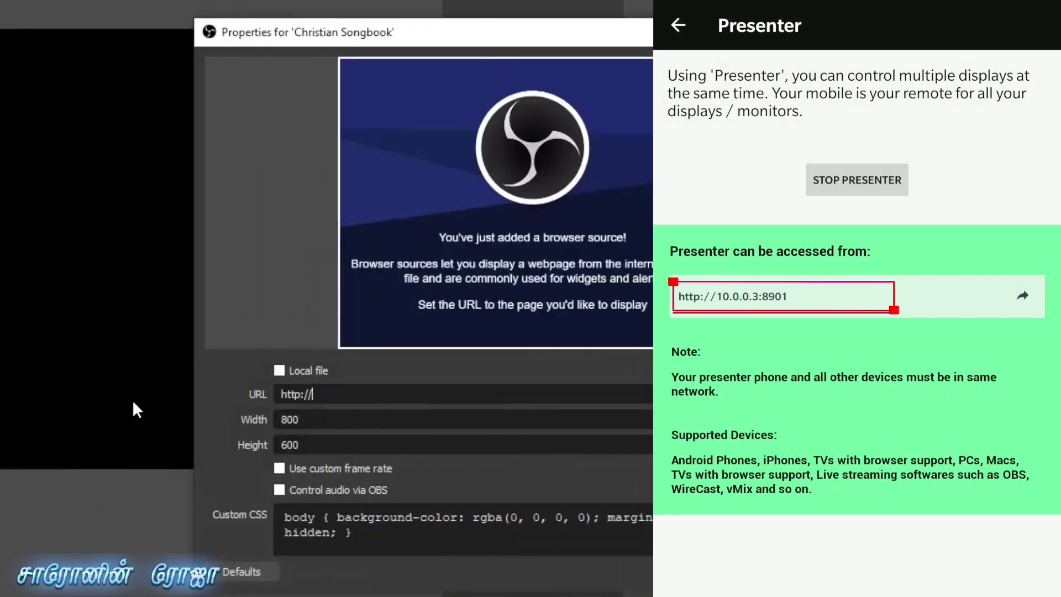
pyautogui.write('10.0.0.3:')
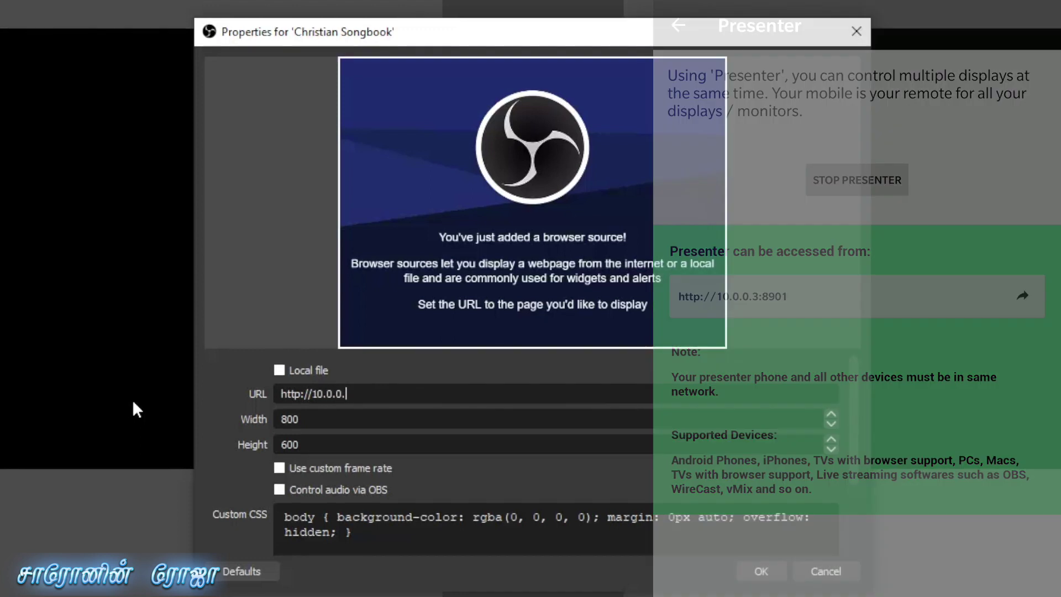
pyautogui.write('8080')
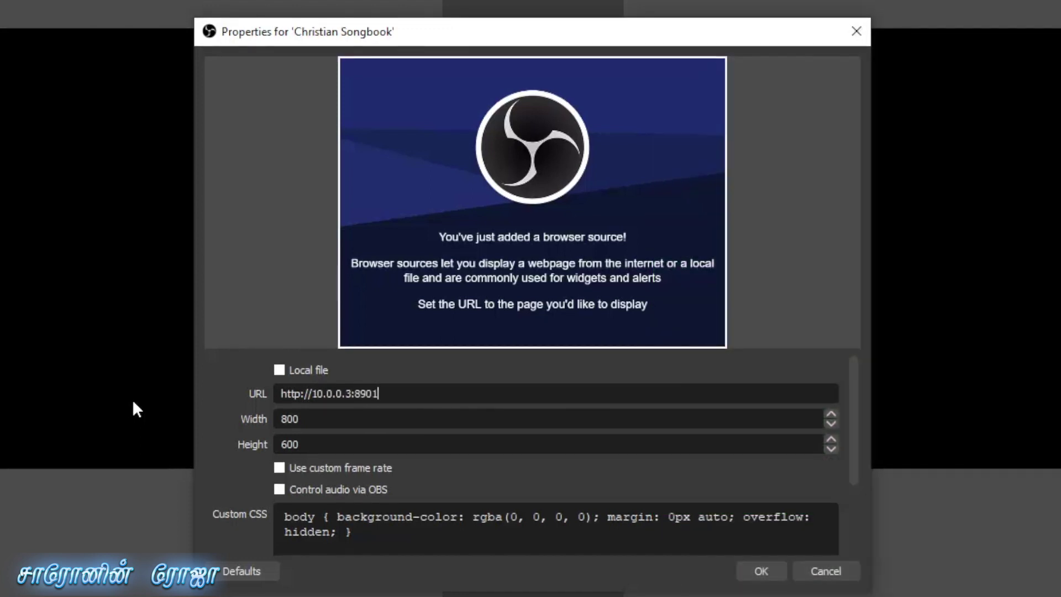
pyautogui.press('Return')
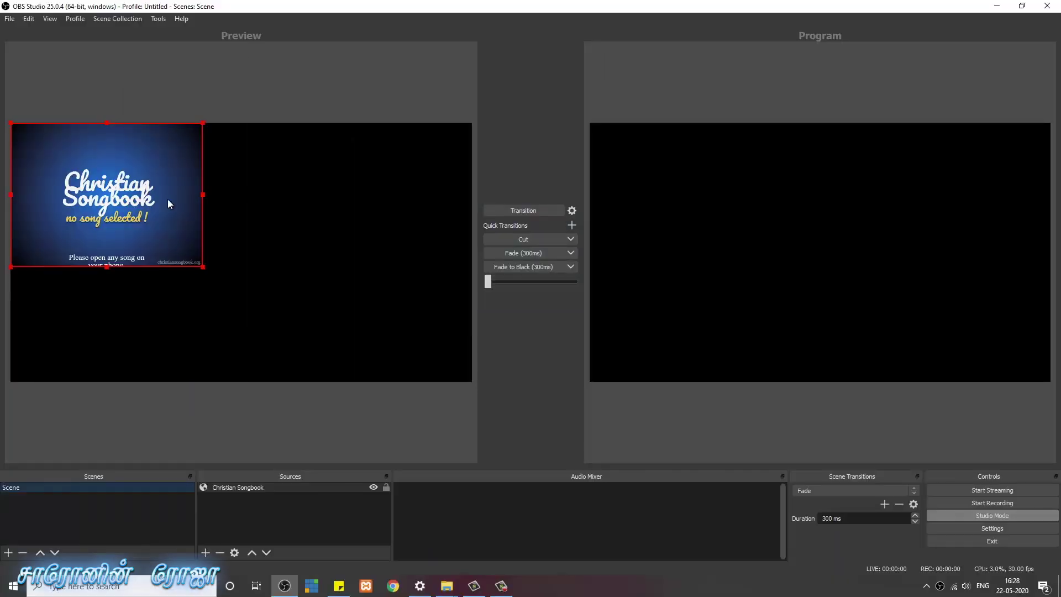
# Set the Christian Songbook browser source to a width of 1920 and a height of 1080.
pyautogui.rightClick(250, 487)
pyautogui.click(276, 478)
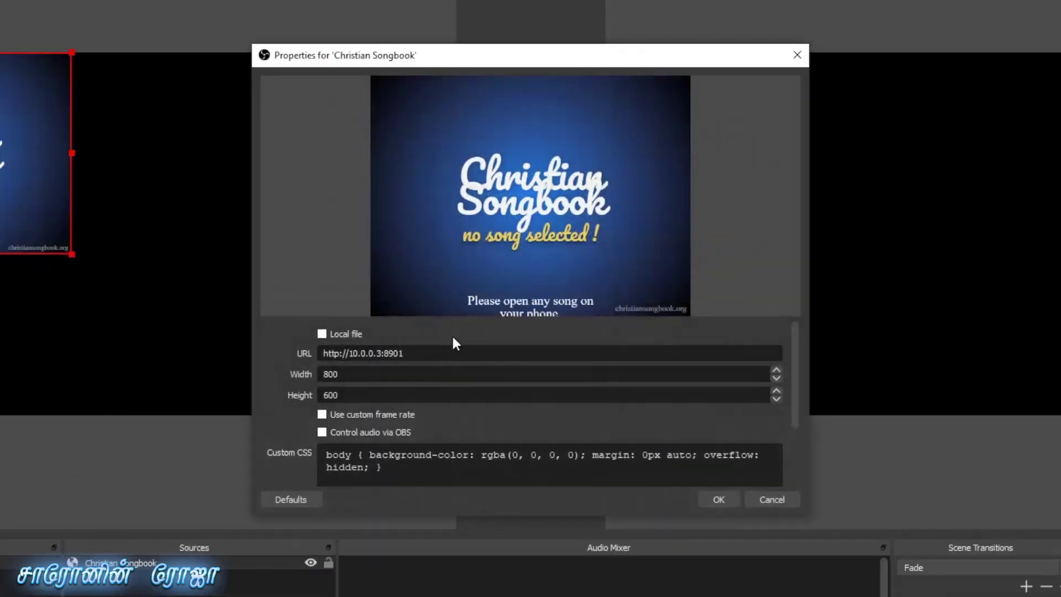
pyautogui.moveTo(340, 374); pyautogui.dragTo(282, 374)
pyautogui.write('1920')
pyautogui.press('Tab')
pyautogui.write('1080')
pyautogui.press('Return')
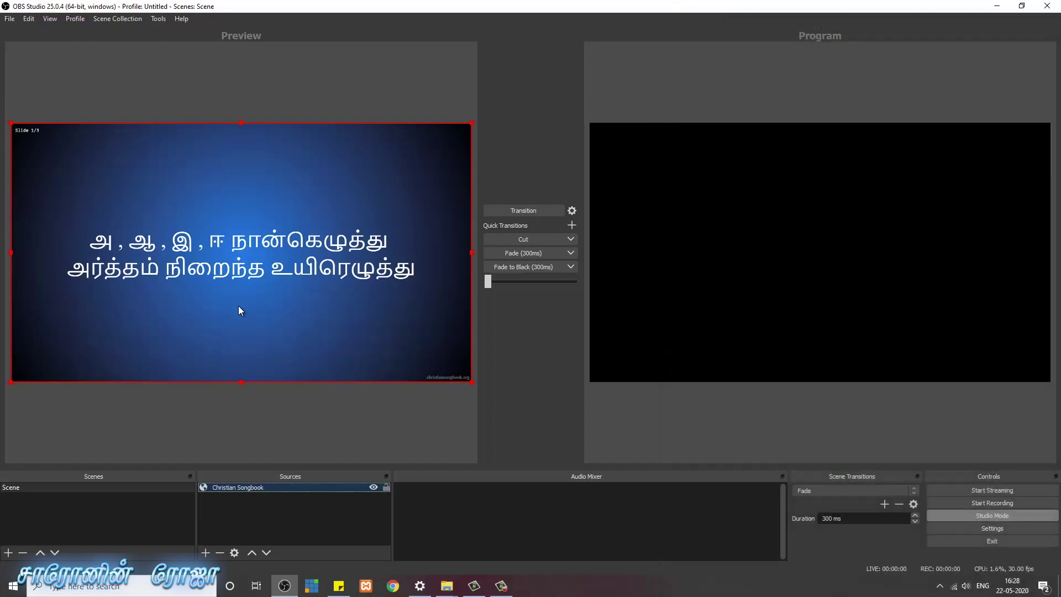
# Add a new scene named Main.
pyautogui.click(42, 529)
pyautogui.click(8, 553)
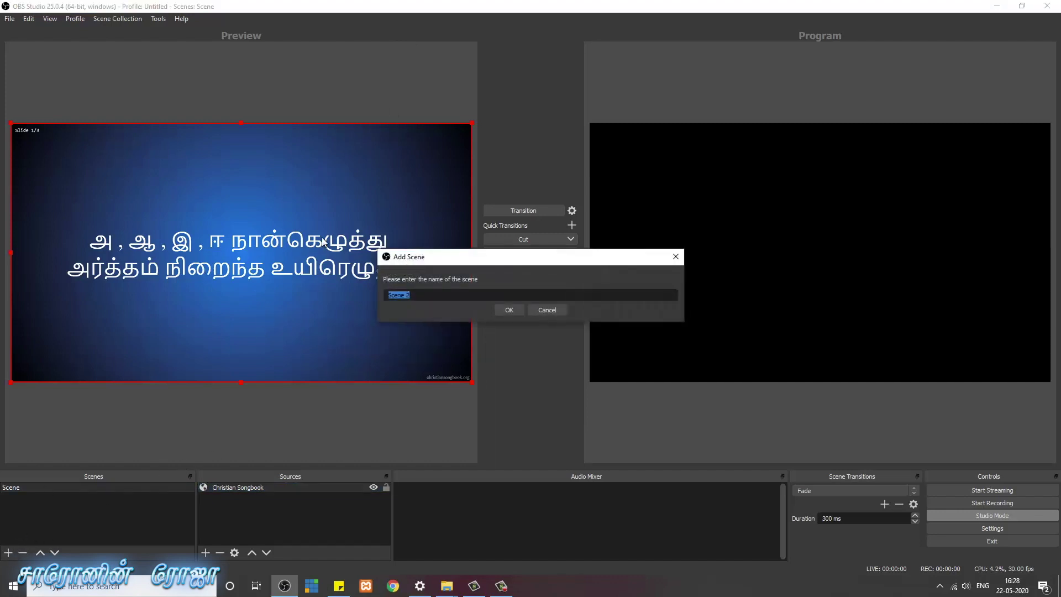
pyautogui.write('Main')
pyautogui.press('Return')
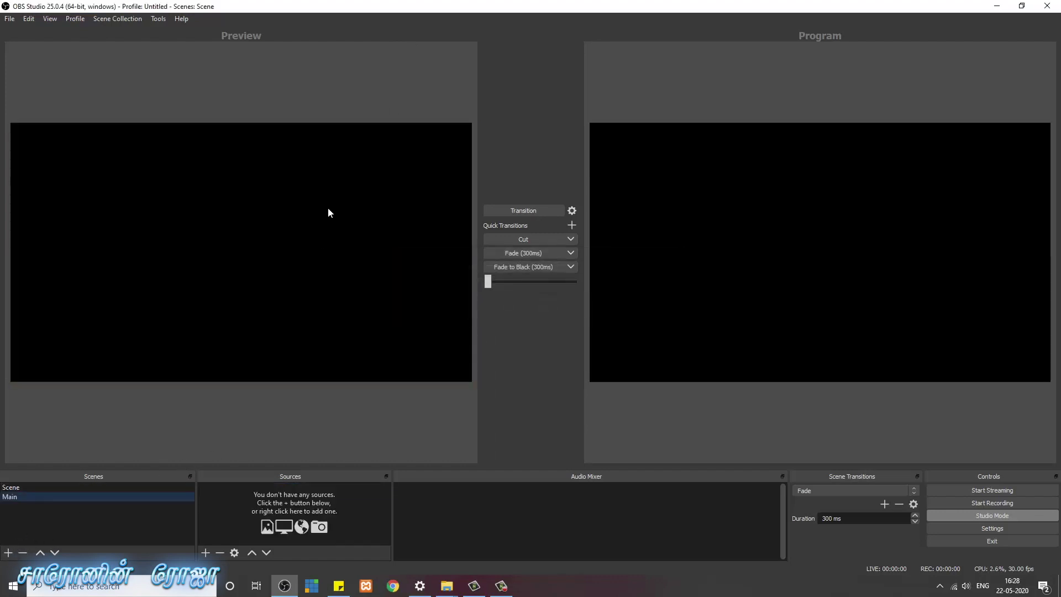
# Add a Display Capture source for Display 1 to the Main scene, keeping the default name and settings.
pyautogui.click(204, 552)
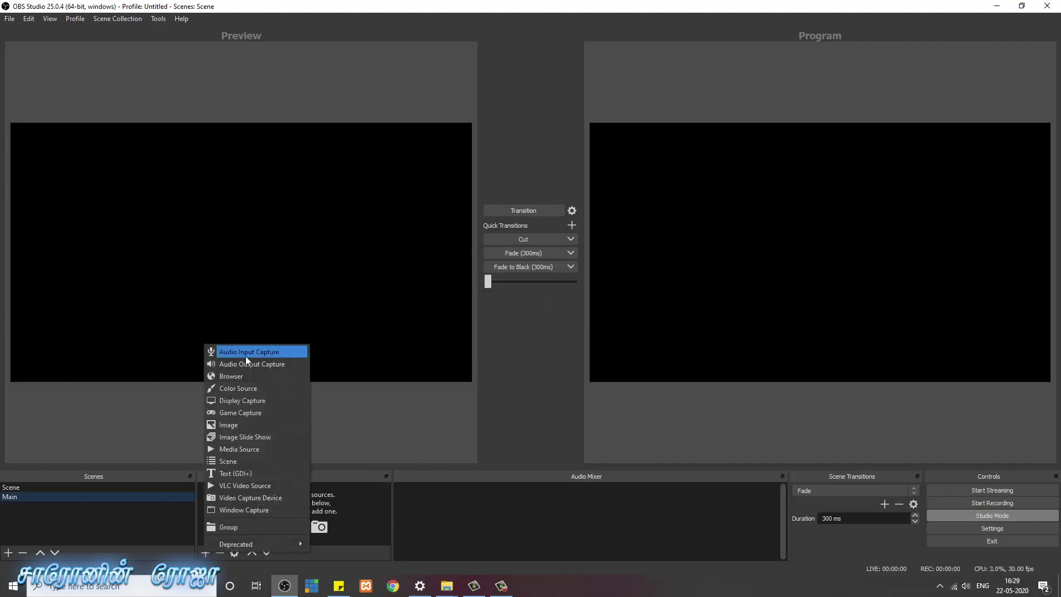
pyautogui.click(254, 400)
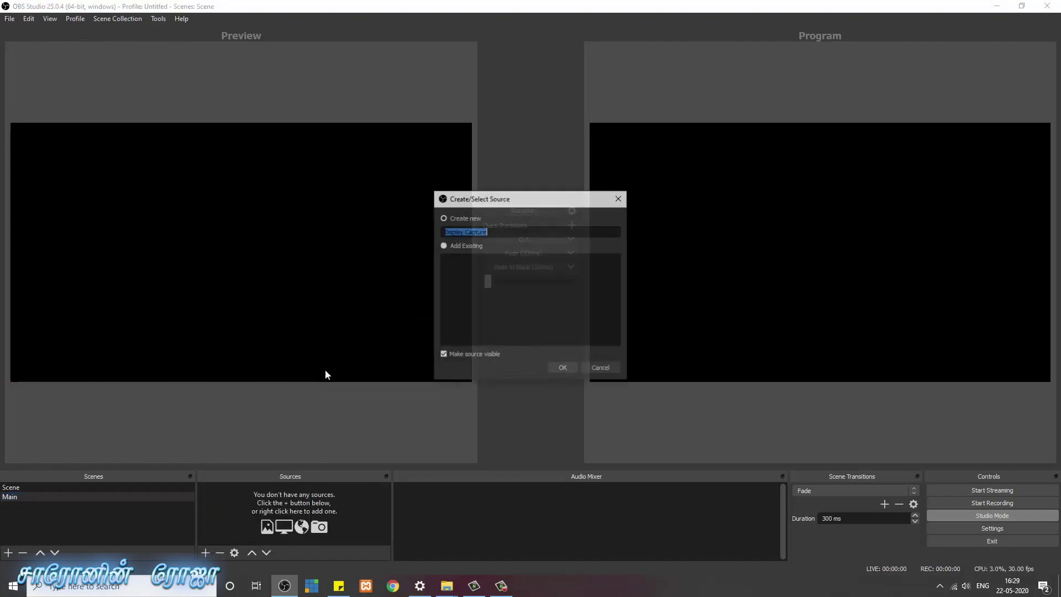
pyautogui.click(563, 369)
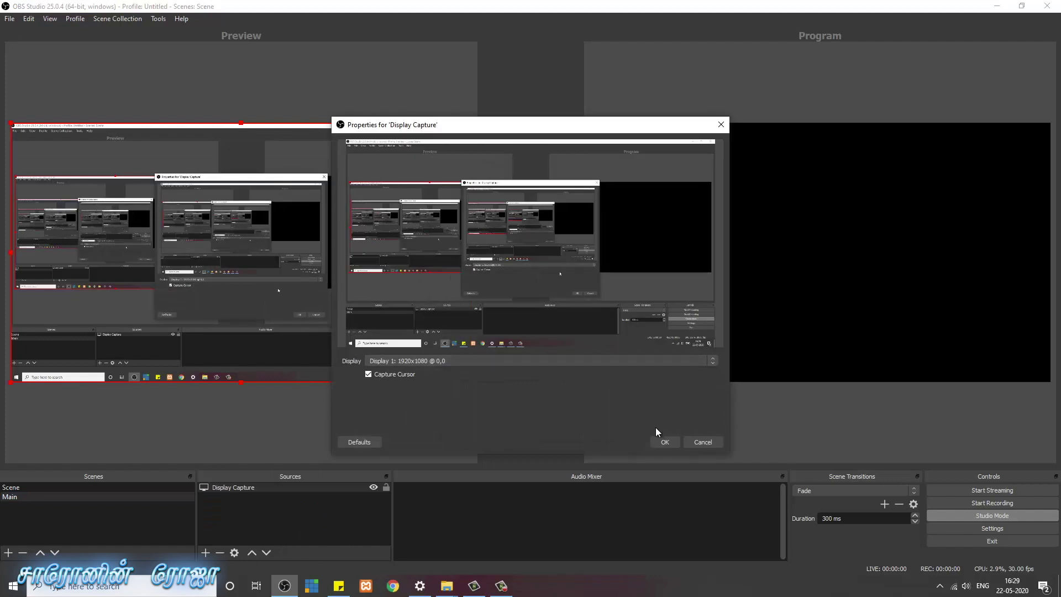
pyautogui.click(663, 441)
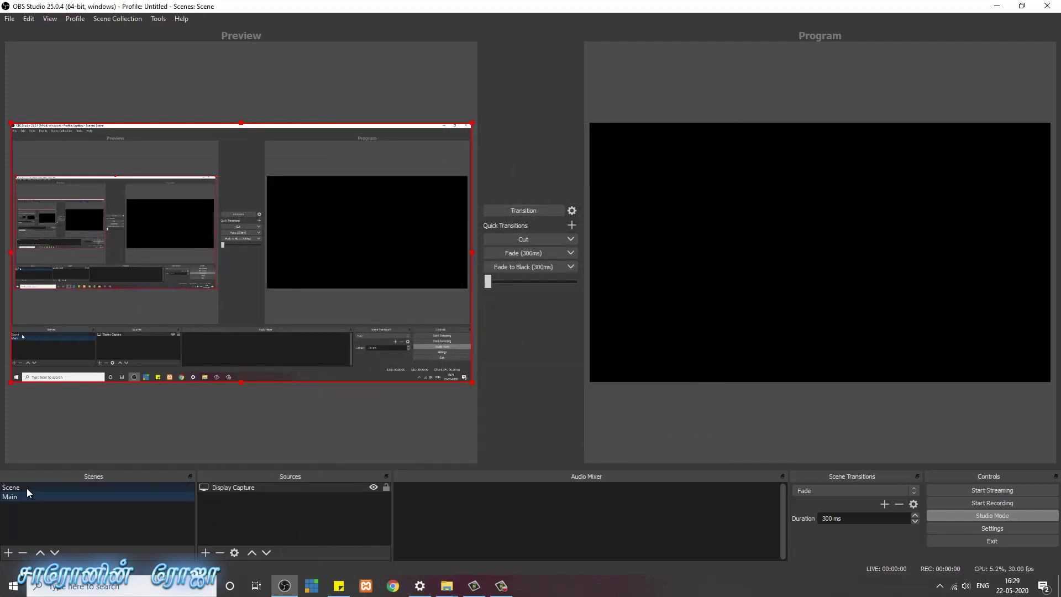
# Transition first the Main scene and after it the songbook scene from the preview to the program output.
pyautogui.click(527, 210)
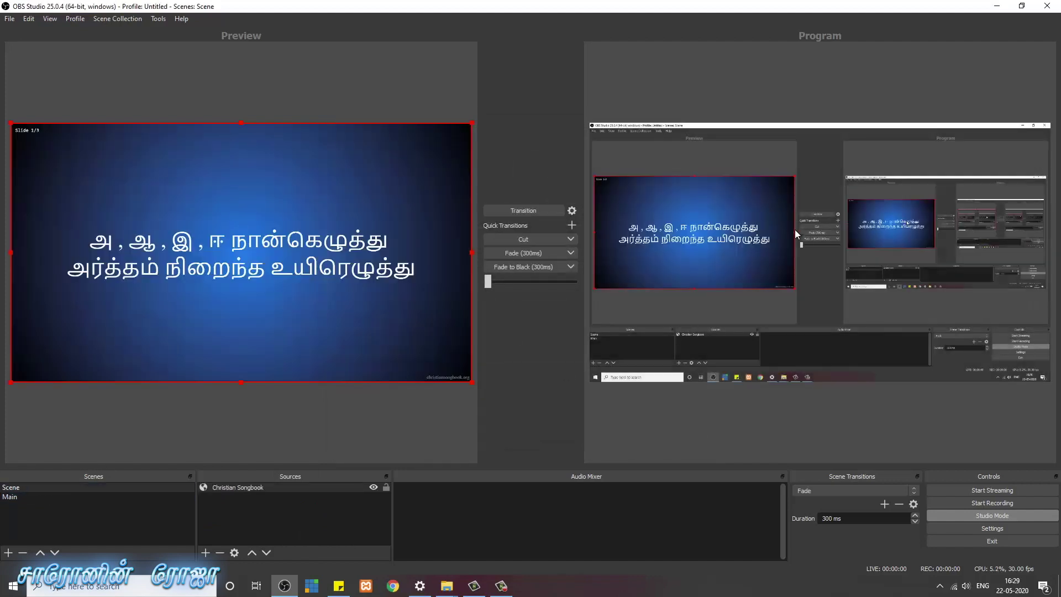
pyautogui.click(50, 496)
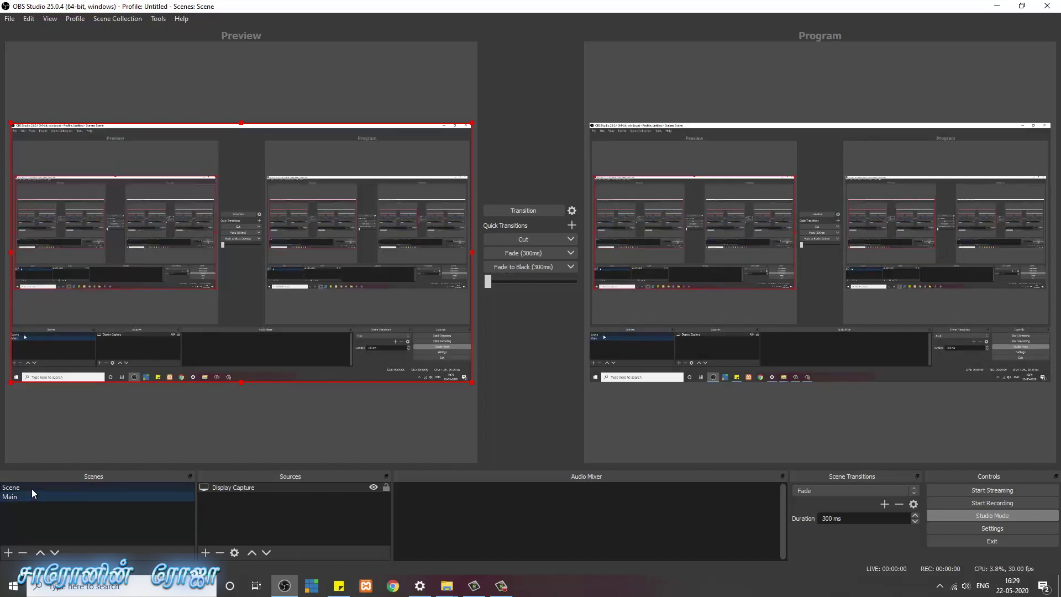
pyautogui.click(32, 488)
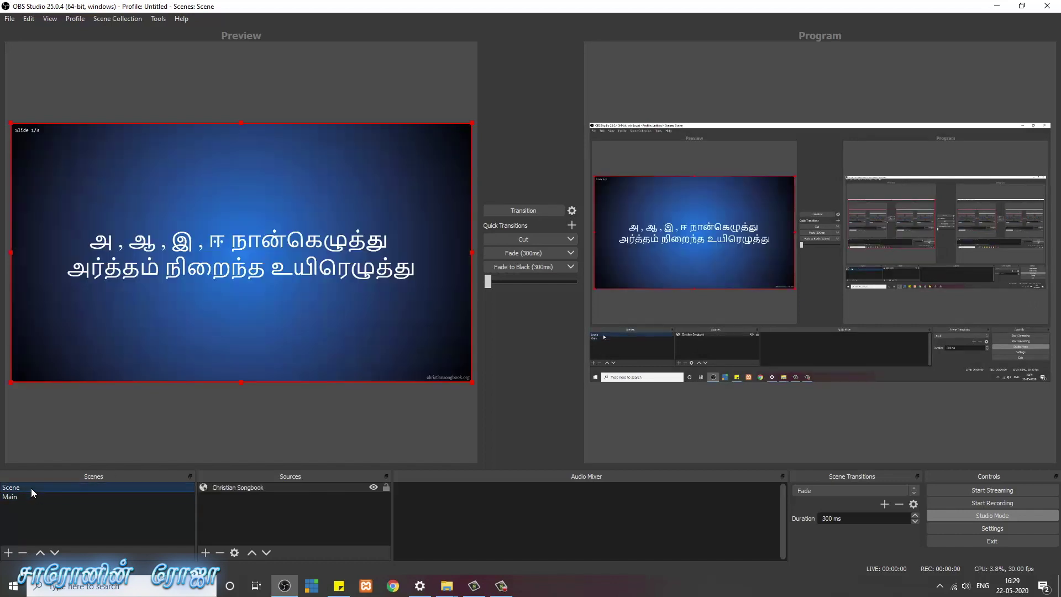
pyautogui.click(522, 210)
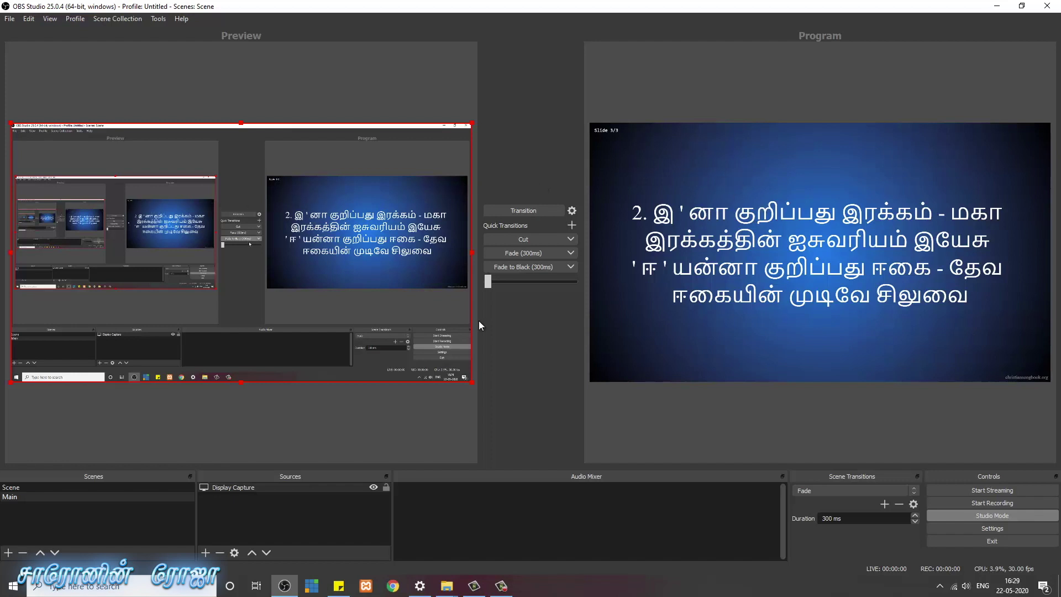
# Add an Image source showing light-1282314.jpg from Downloads to the songbook scene and place it beneath the Christian Songbook source.
pyautogui.click(59, 489)
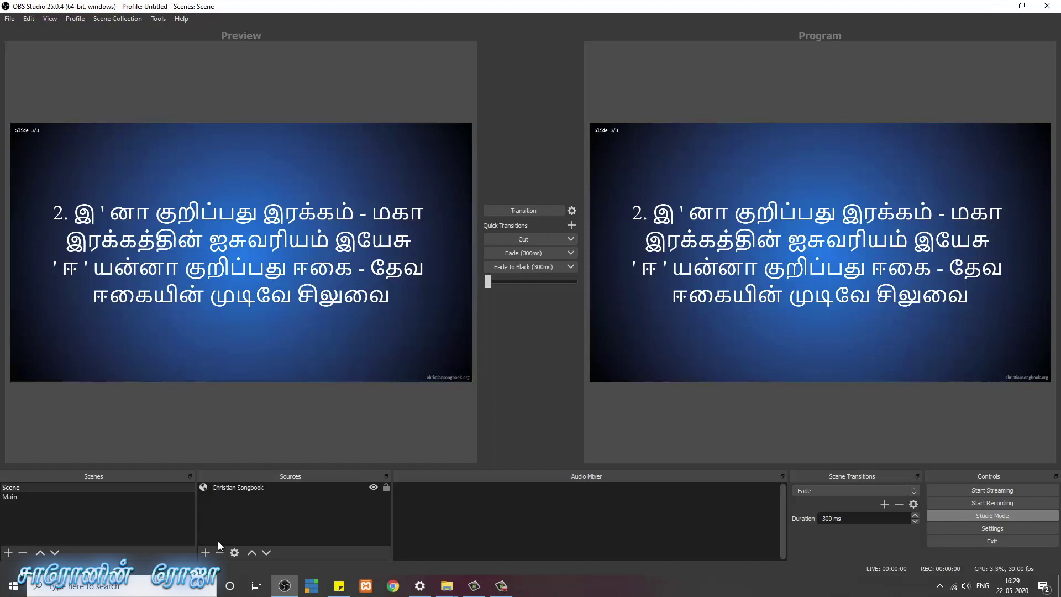
pyautogui.click(263, 488)
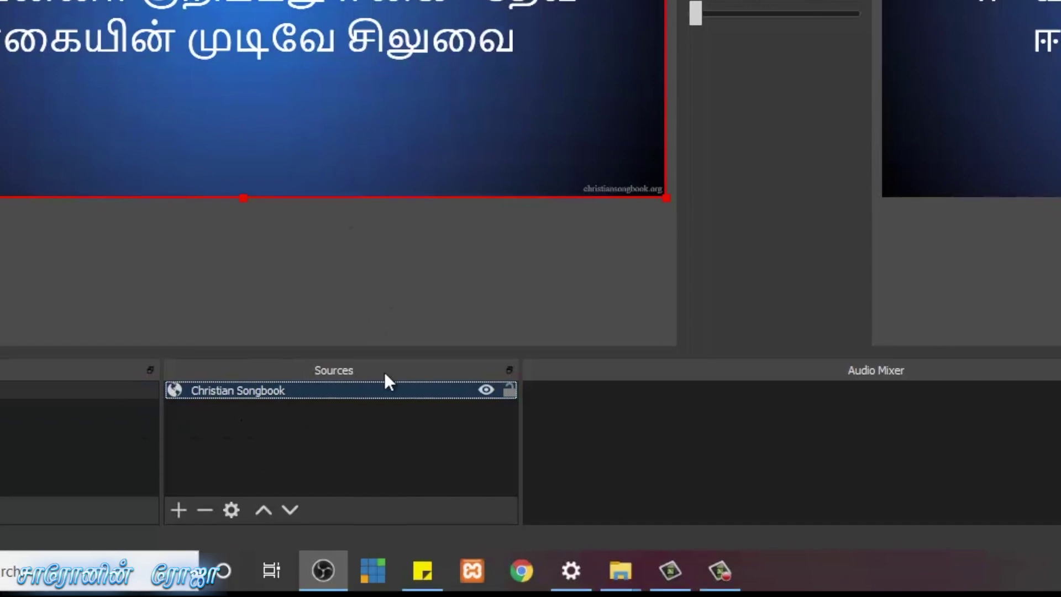
pyautogui.click(177, 508)
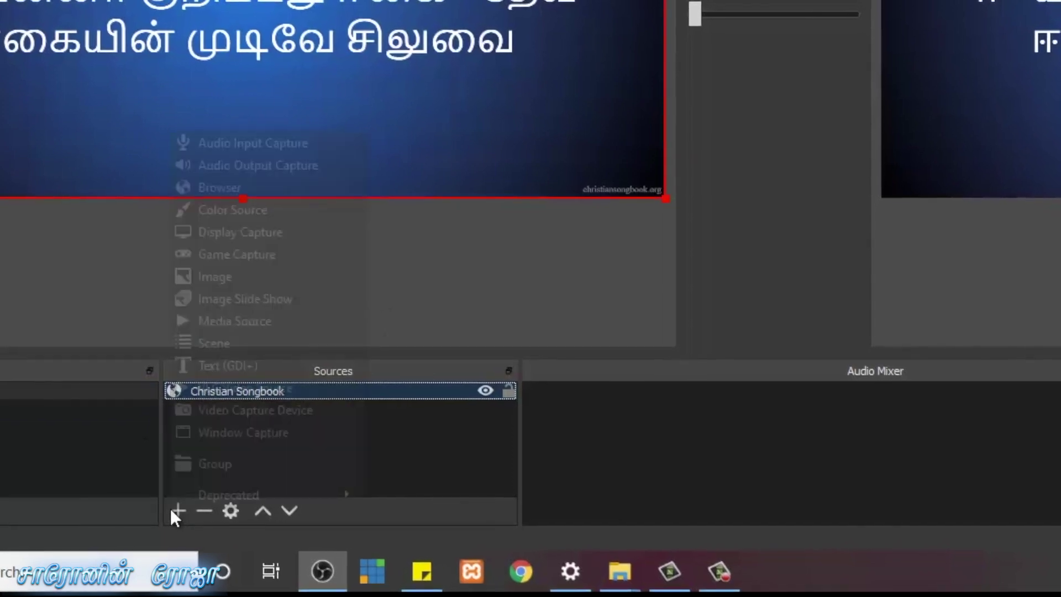
pyautogui.click(221, 281)
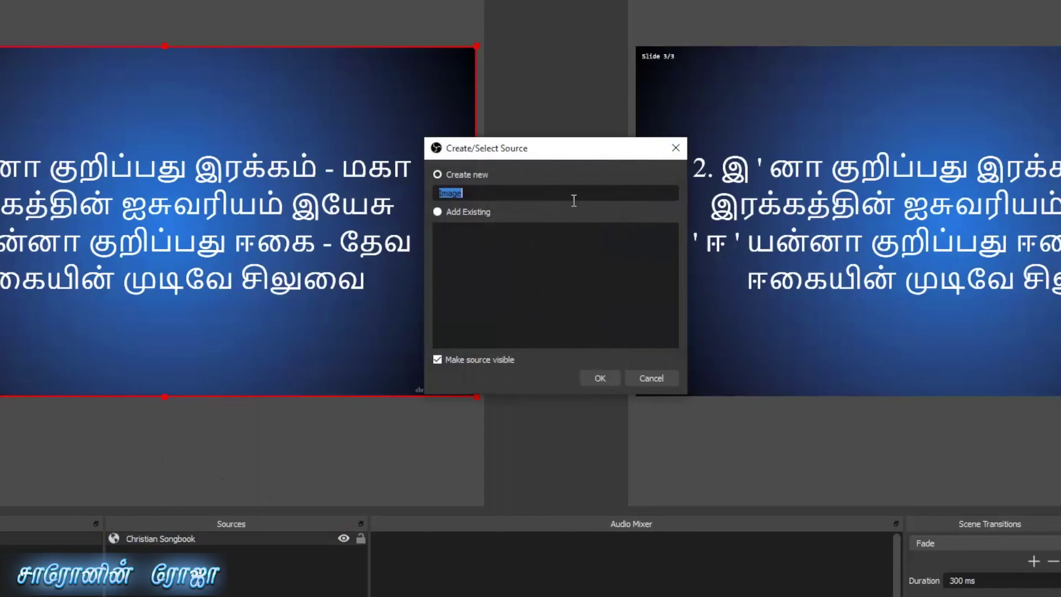
pyautogui.click(587, 378)
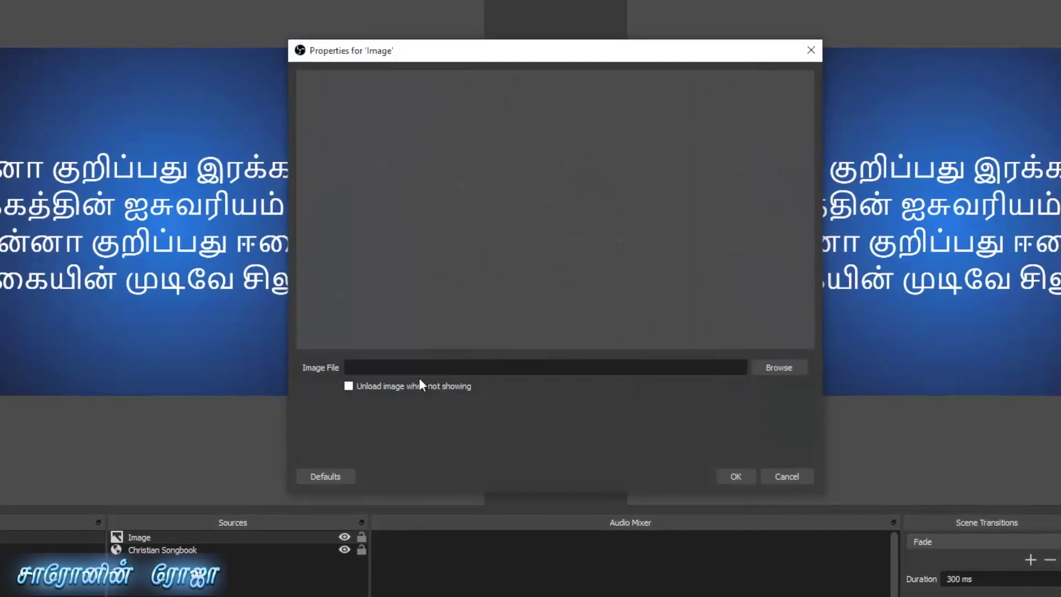
pyautogui.click(772, 367)
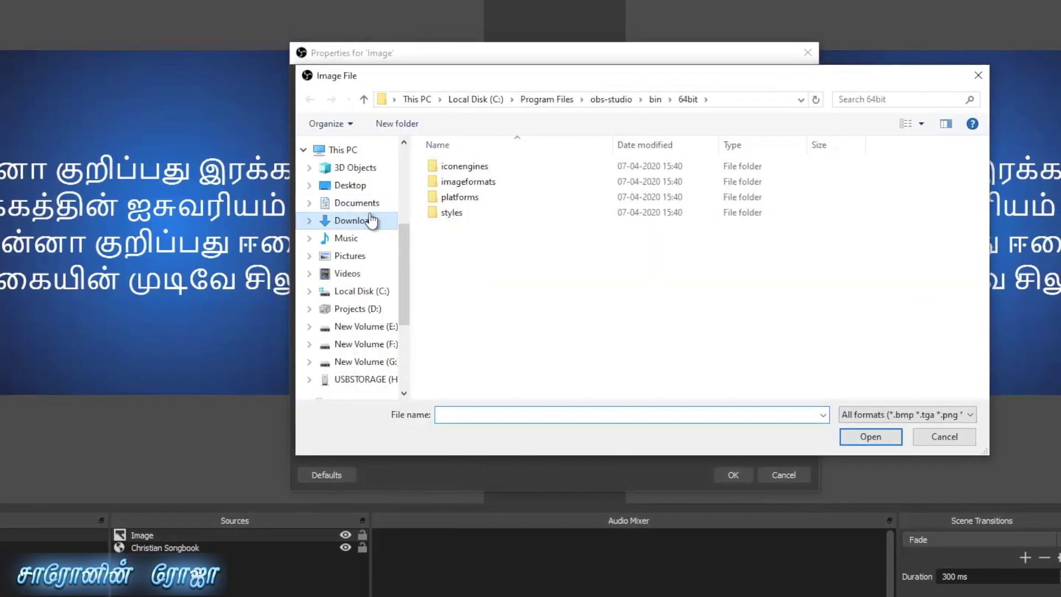
pyautogui.click(370, 220)
pyautogui.doubleClick(452, 319)
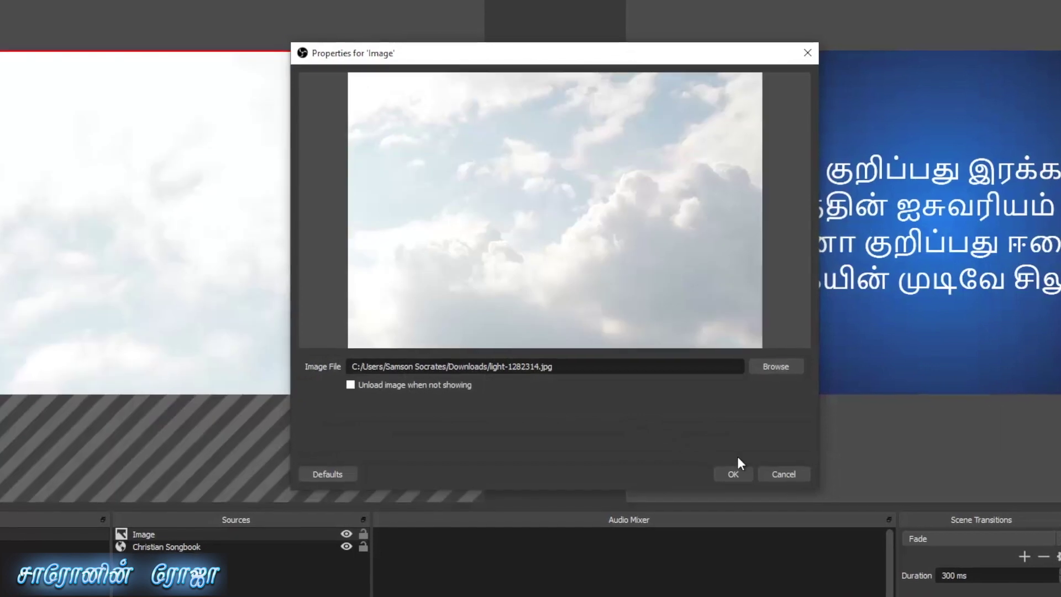
pyautogui.click(741, 476)
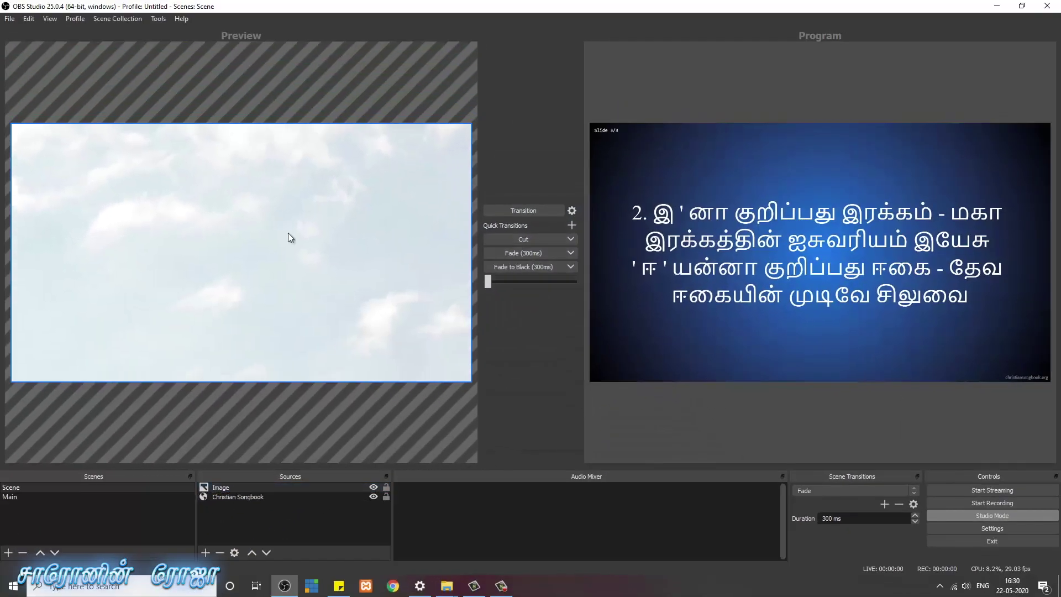
pyautogui.moveTo(237, 484); pyautogui.dragTo(230, 513)
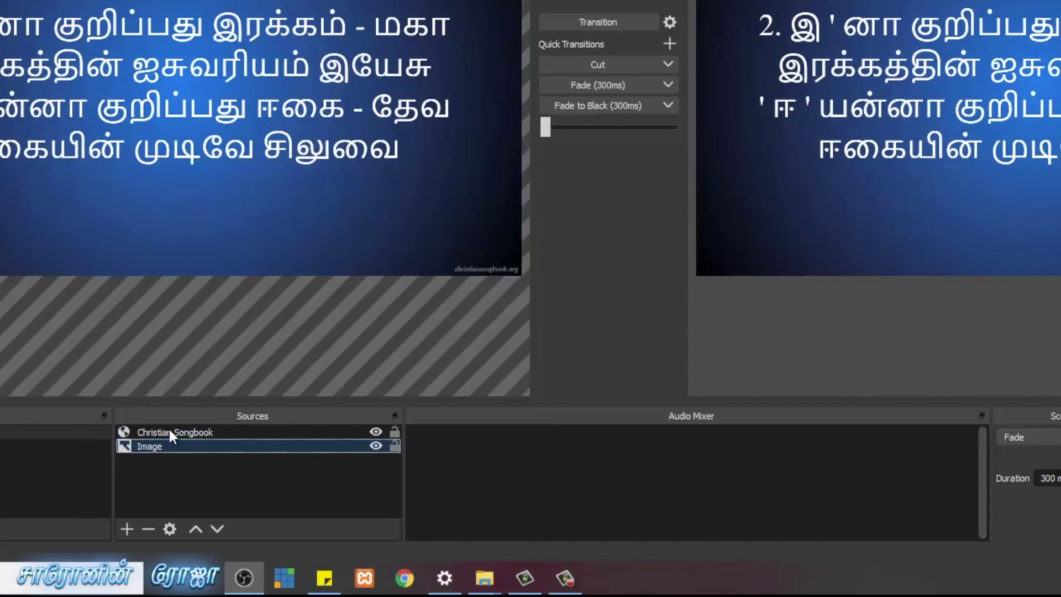
# Add a Chroma Key effect filter to the Christian Songbook source.
pyautogui.click(170, 431)
pyautogui.rightClick(166, 430)
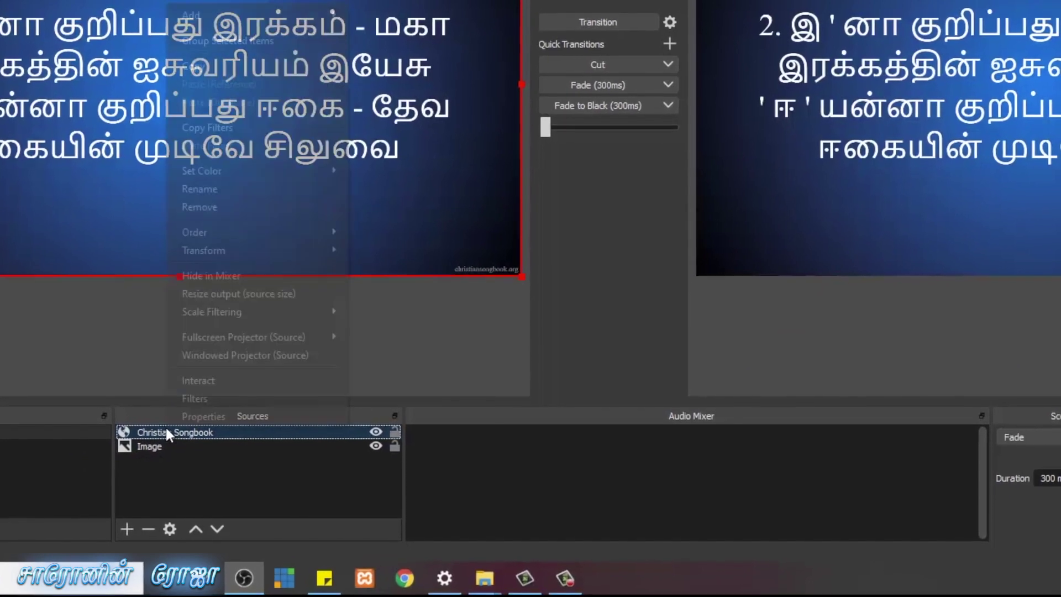
pyautogui.click(213, 399)
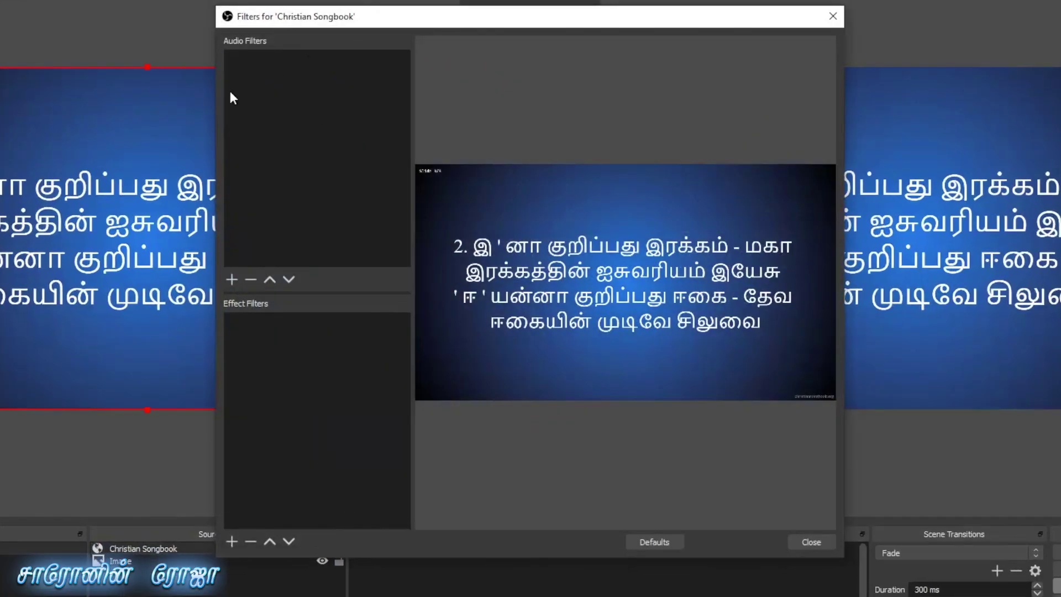
pyautogui.click(232, 541)
pyautogui.click(287, 390)
pyautogui.click(517, 314)
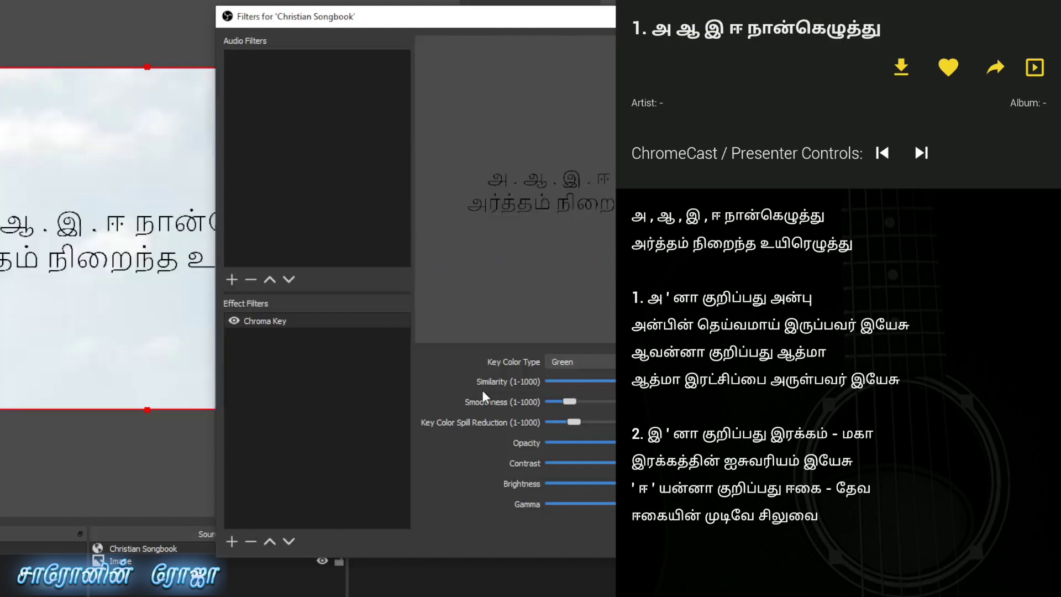
# Set the Chroma Key filter's similarity to 108 and smoothness to 53, and close the filter settings.
pyautogui.moveTo(347, 28); pyautogui.dragTo(478, 27)
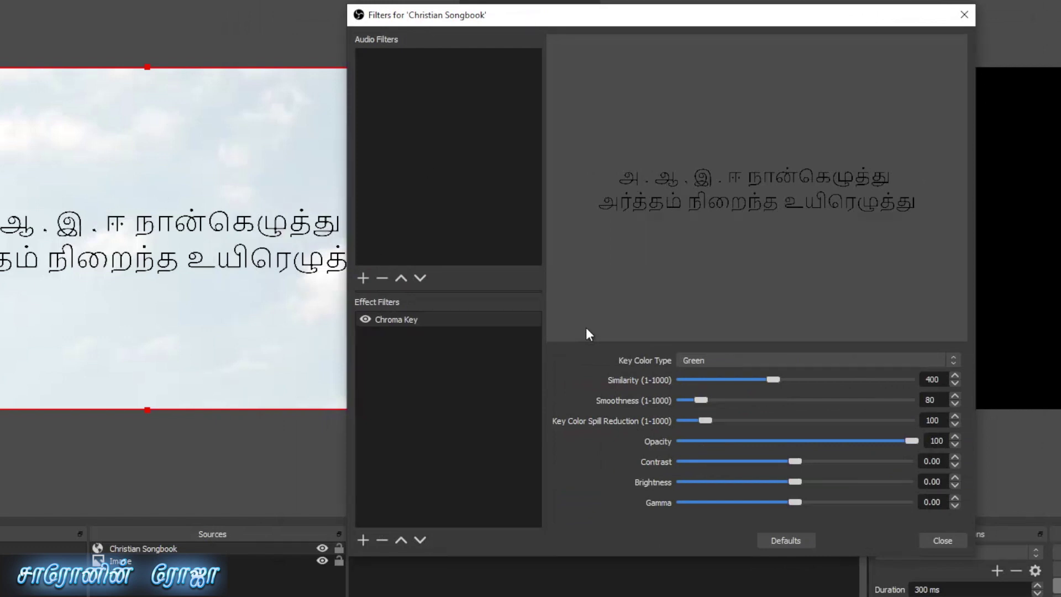
pyautogui.moveTo(760, 380); pyautogui.dragTo(690, 399)
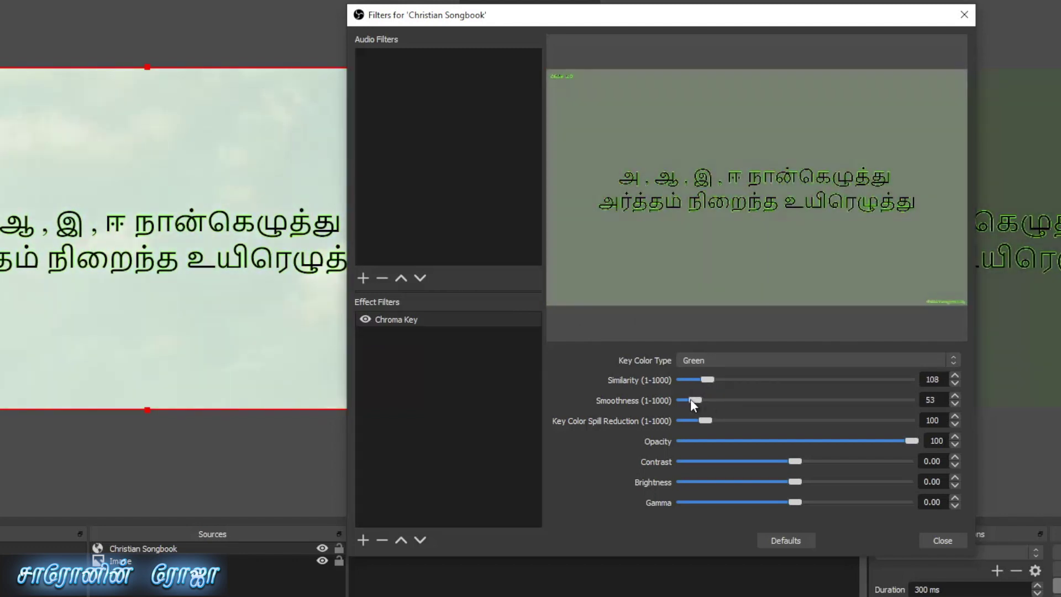
pyautogui.click(940, 539)
pyautogui.click(529, 181)
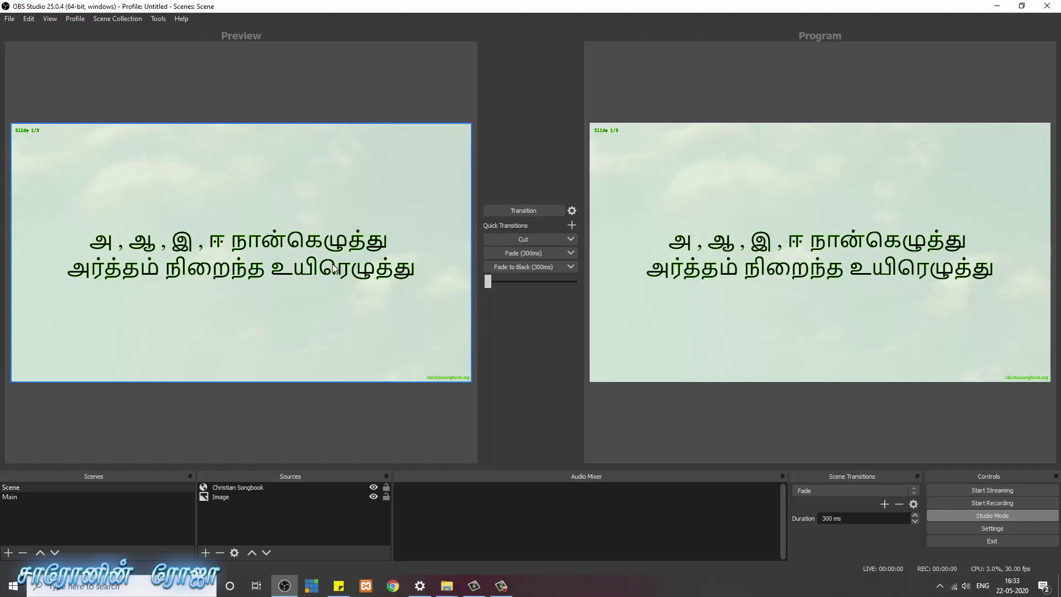
# Add a looping Media Source to the songbook scene that plays the local file Paint - 38660.mp4 from the Videos folder.
pyautogui.click(235, 527)
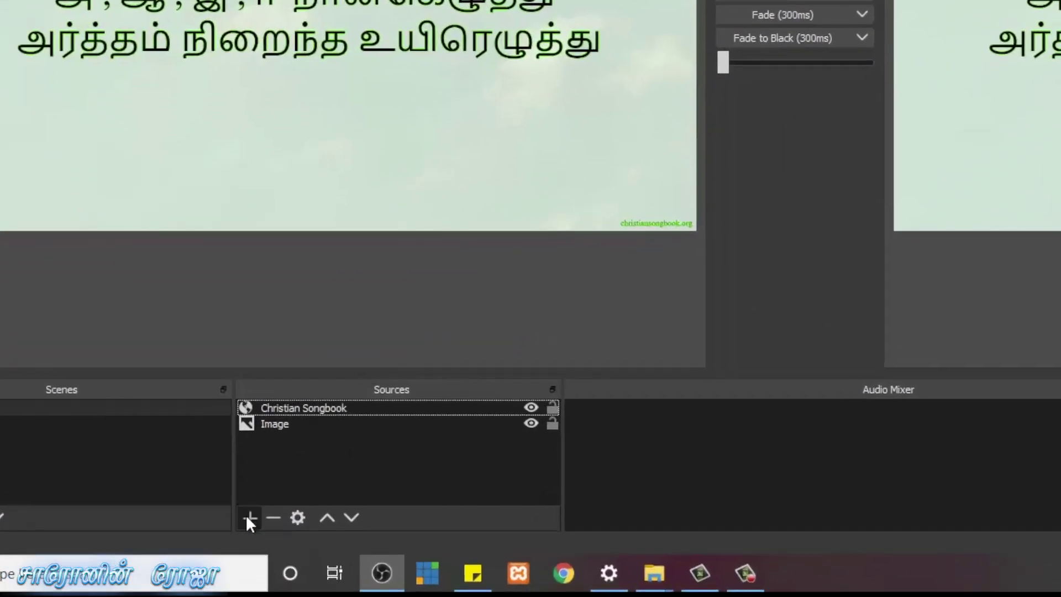
pyautogui.click(205, 553)
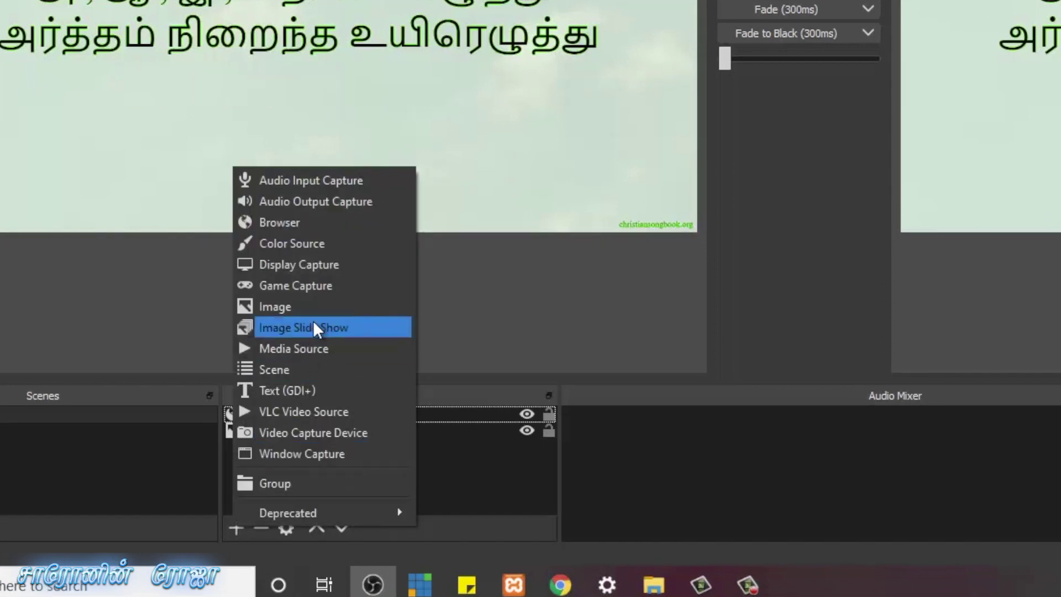
pyautogui.click(327, 348)
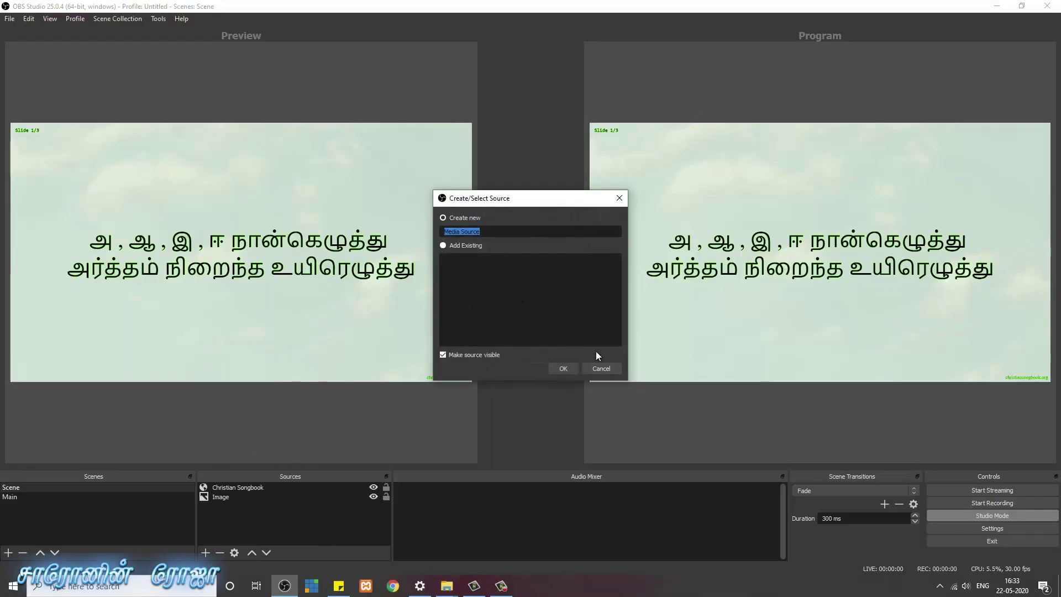
pyautogui.click(563, 368)
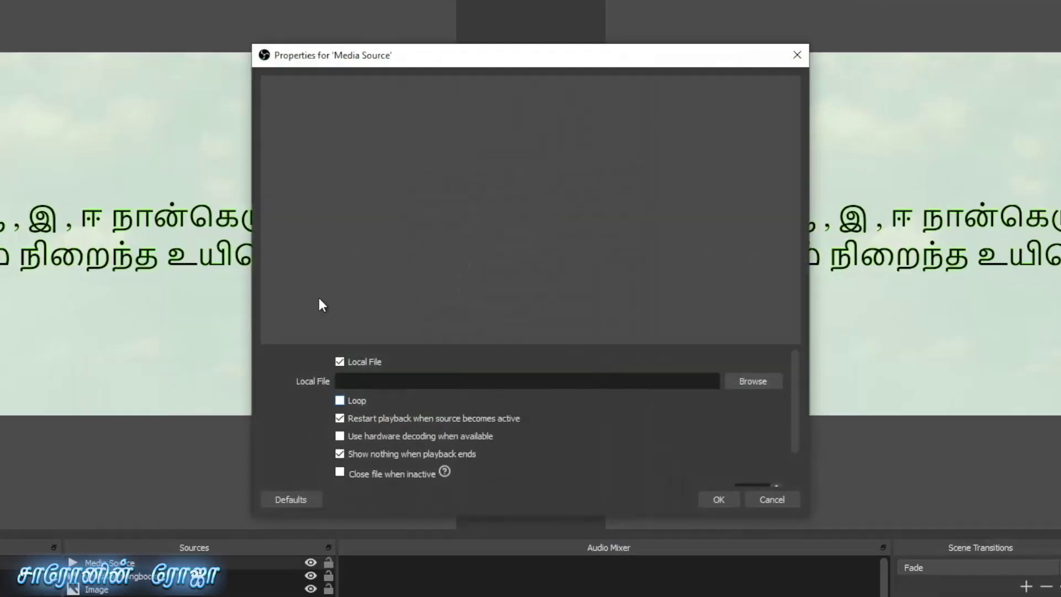
pyautogui.click(753, 381)
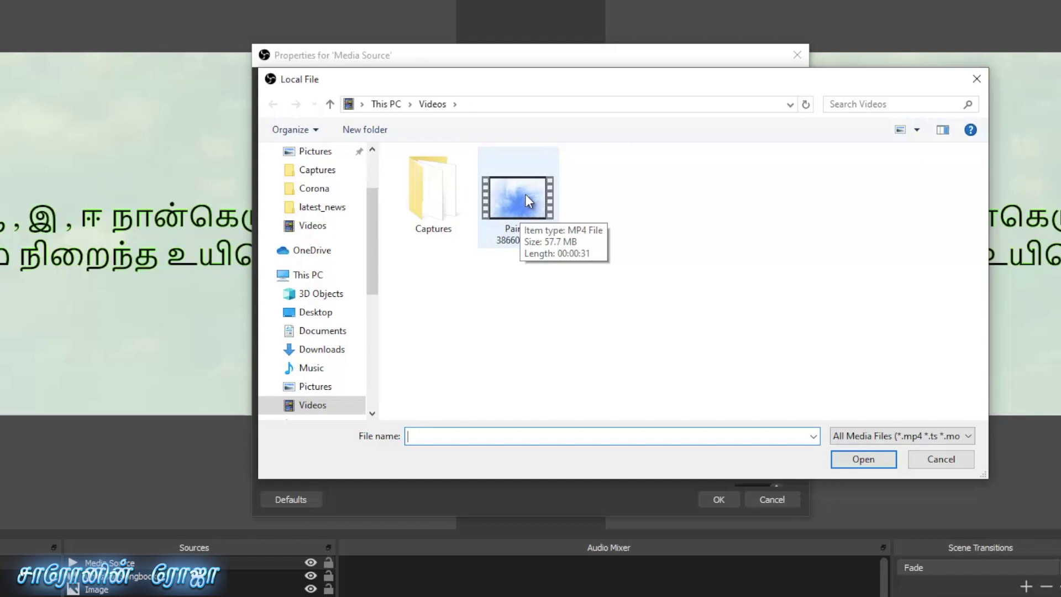
pyautogui.doubleClick(526, 196)
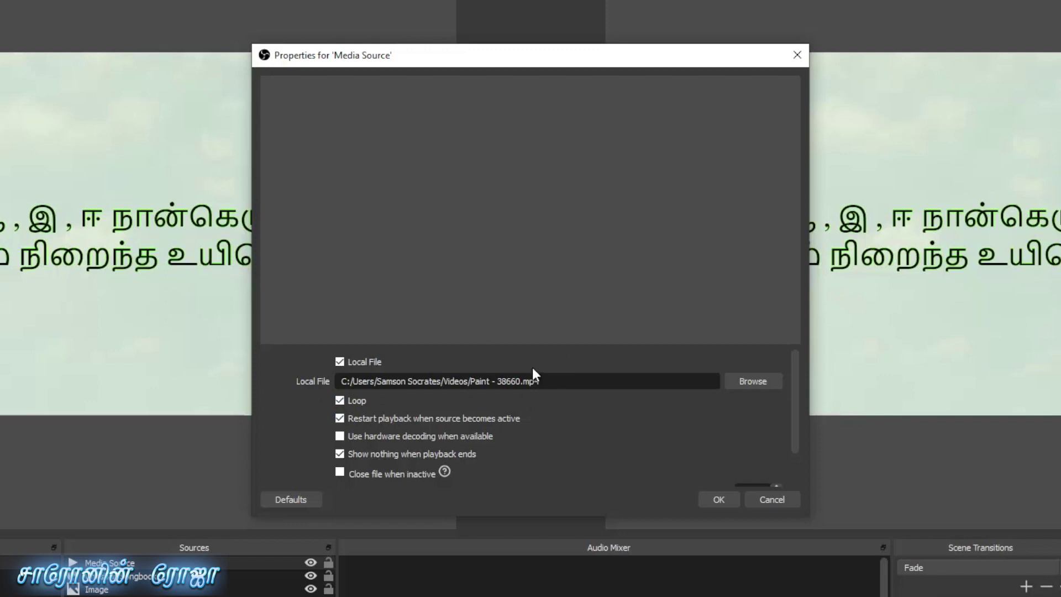
pyautogui.click(719, 498)
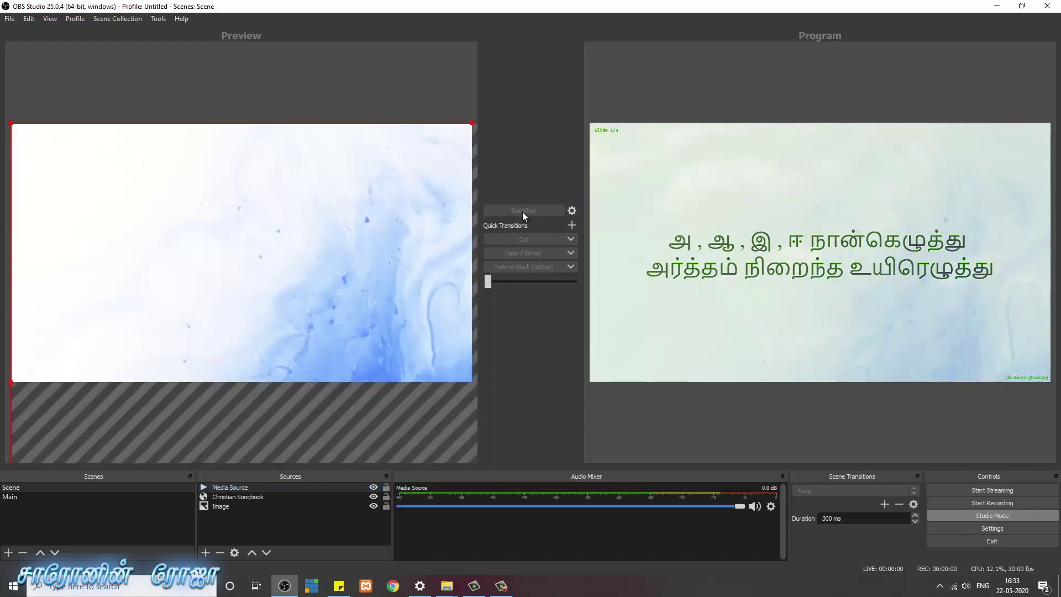
# Transition the scene to the program output, and do so again after moving the Media Source directly beneath the Christian Songbook source.
pyautogui.click(523, 212)
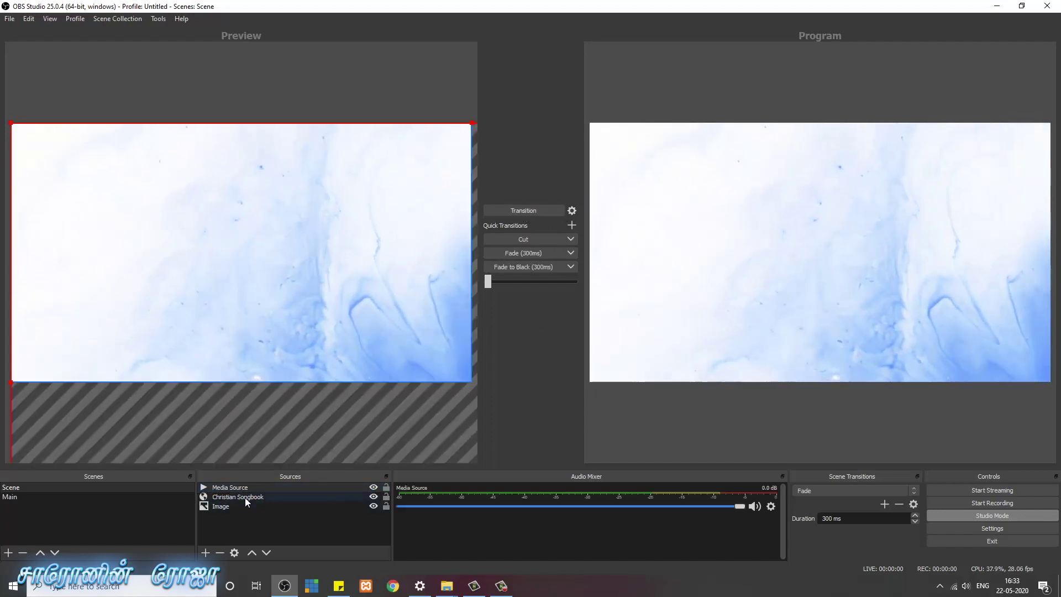
pyautogui.moveTo(231, 485); pyautogui.dragTo(230, 497)
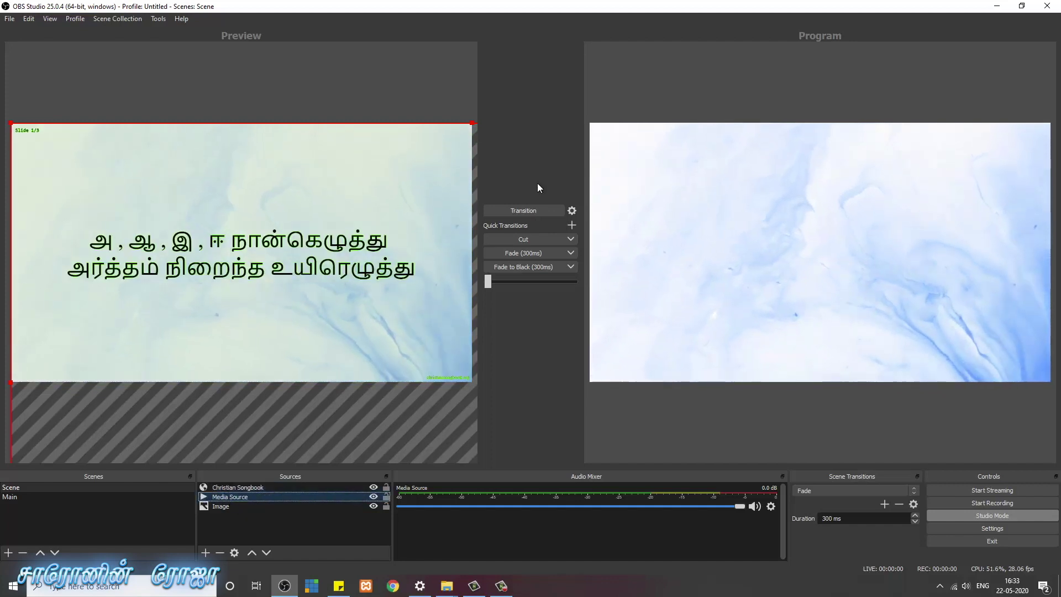
pyautogui.click(518, 211)
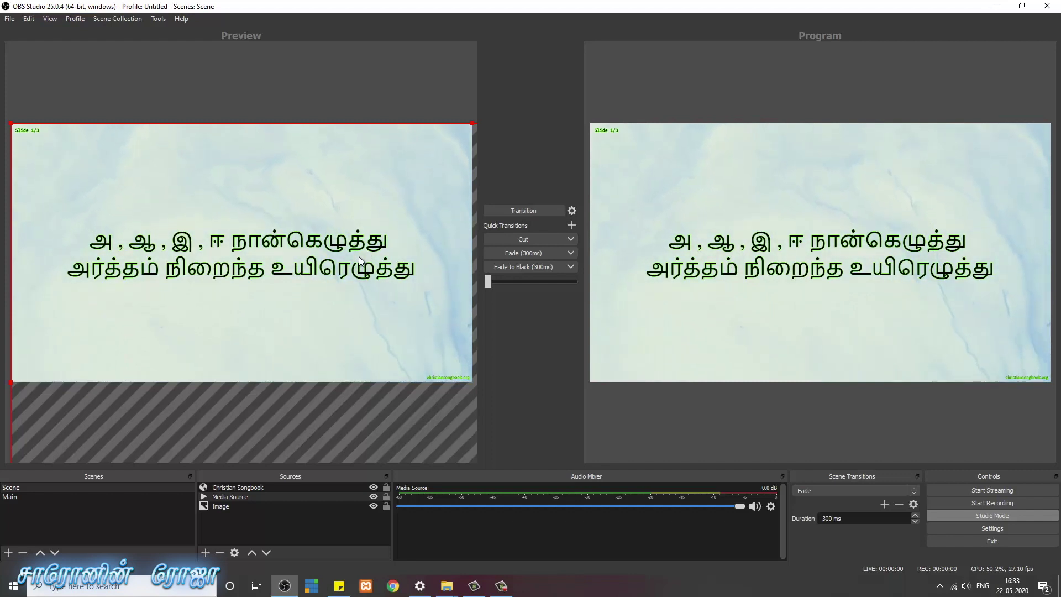
# Remove the Image source from the songbook scene and transition the updated scene to the program output.
pyautogui.click(304, 506)
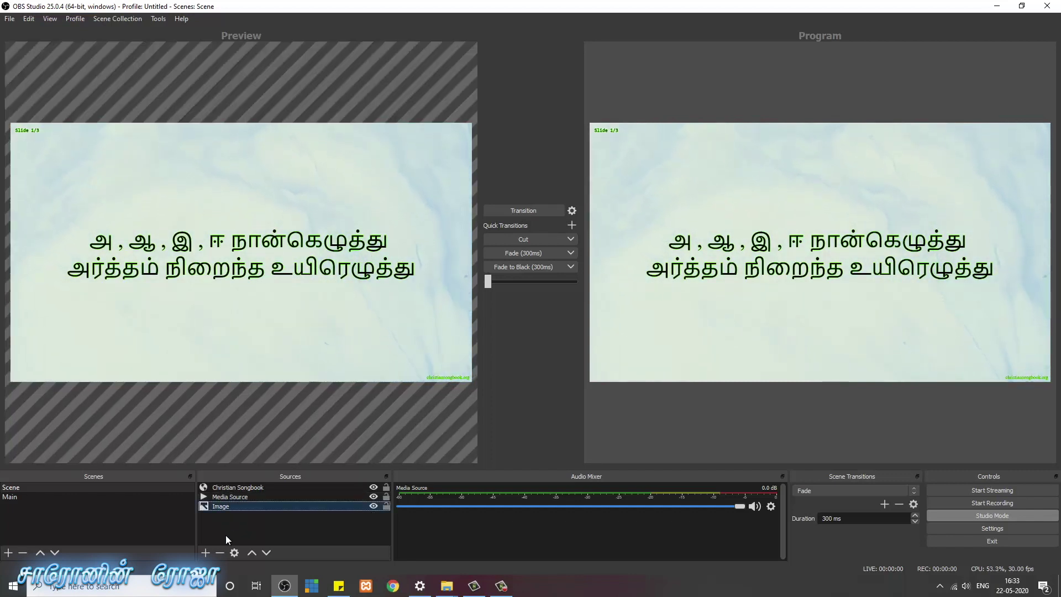
pyautogui.click(220, 553)
pyautogui.click(557, 306)
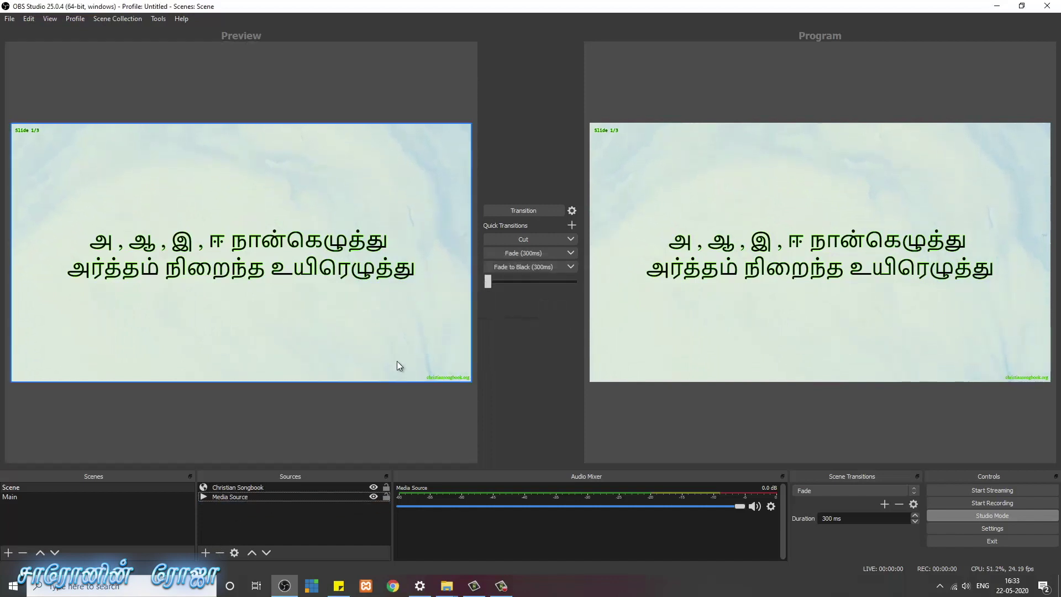
pyautogui.click(542, 210)
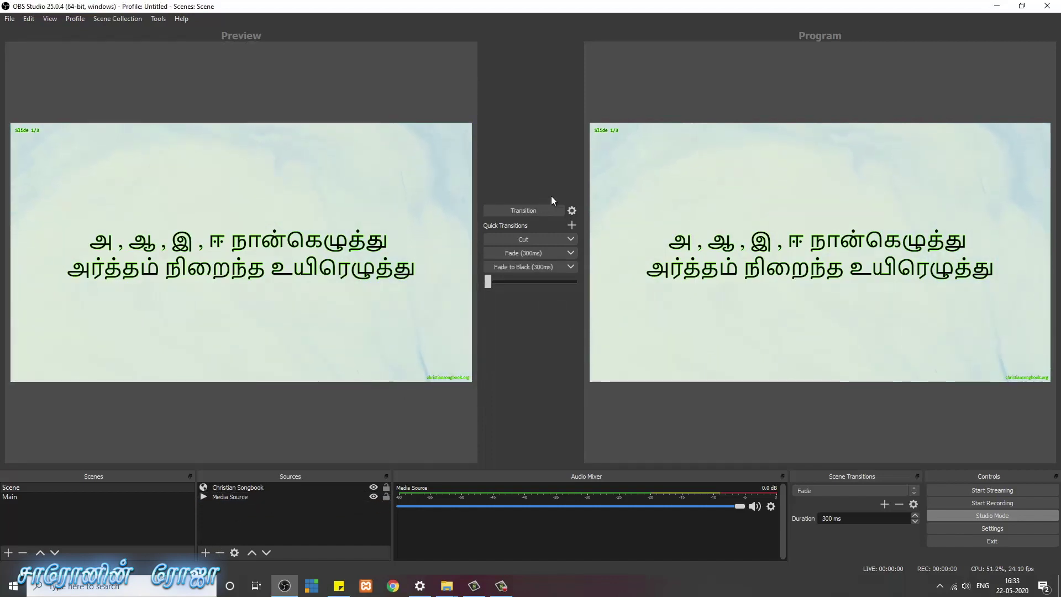